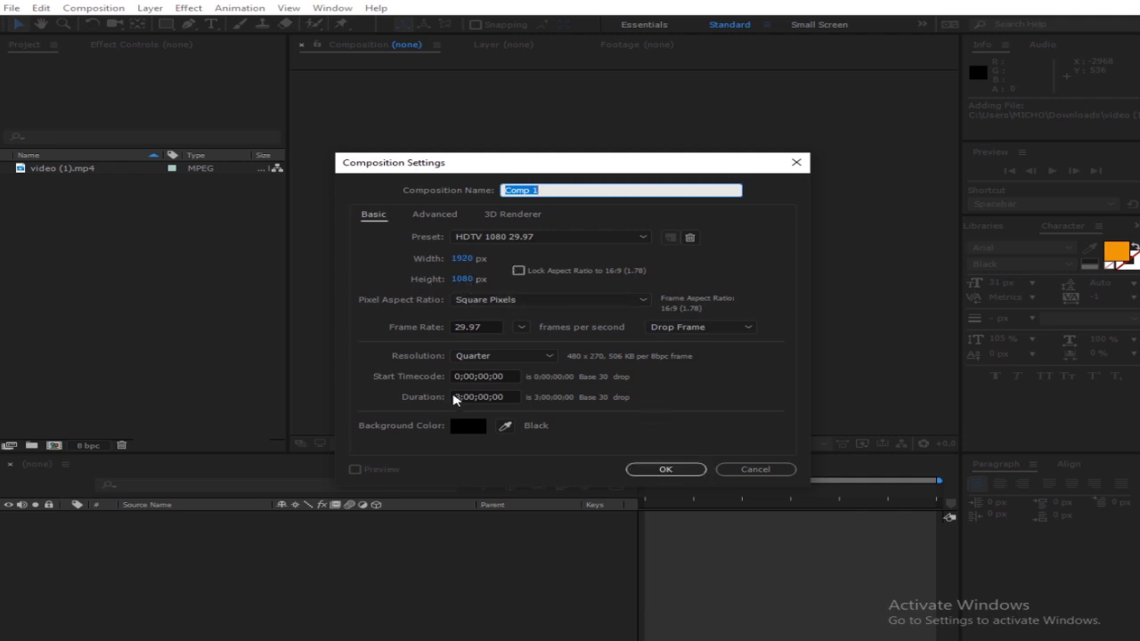
Create Comp 1 with a duration of 0;00;50;00
left_click(455, 398)
key("BackSpace")
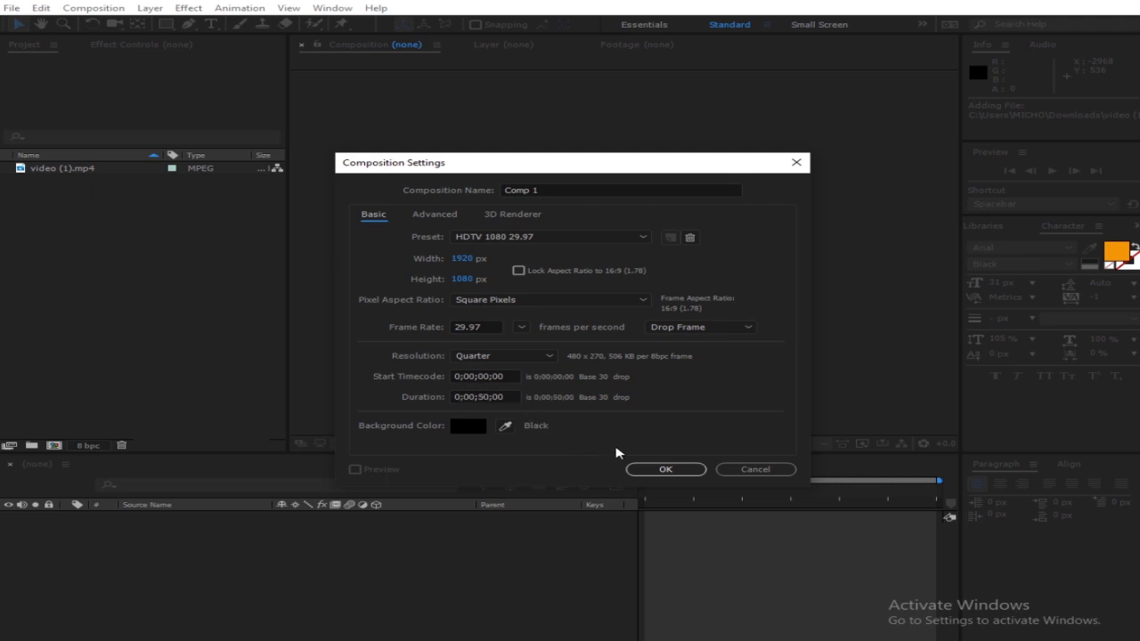
left_click(659, 469)
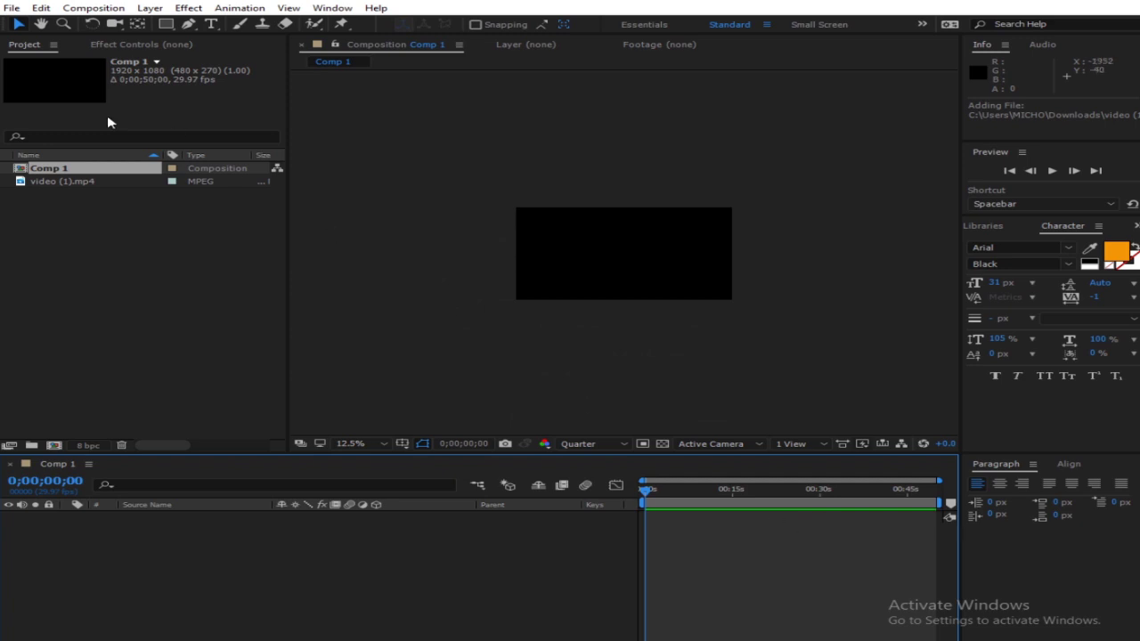
Add video (1).mp4 to Comp 1, scale it to 55%, and fit the viewer magnification
left_click_drag(62, 182, 457, 403)
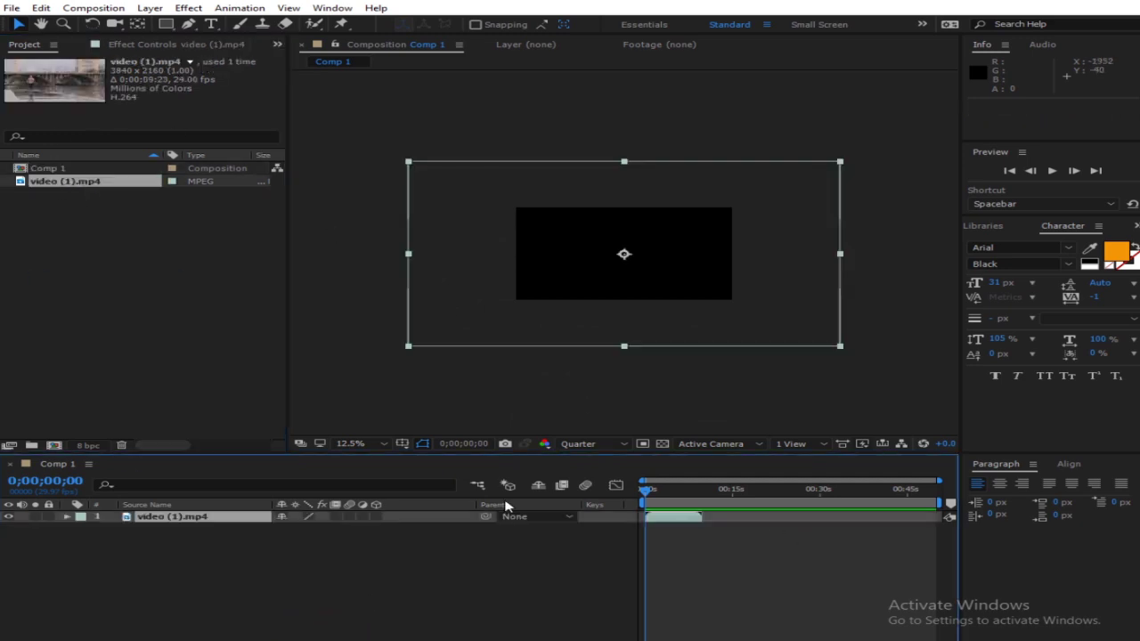
scroll(626, 290, "up", 1)
key("s")
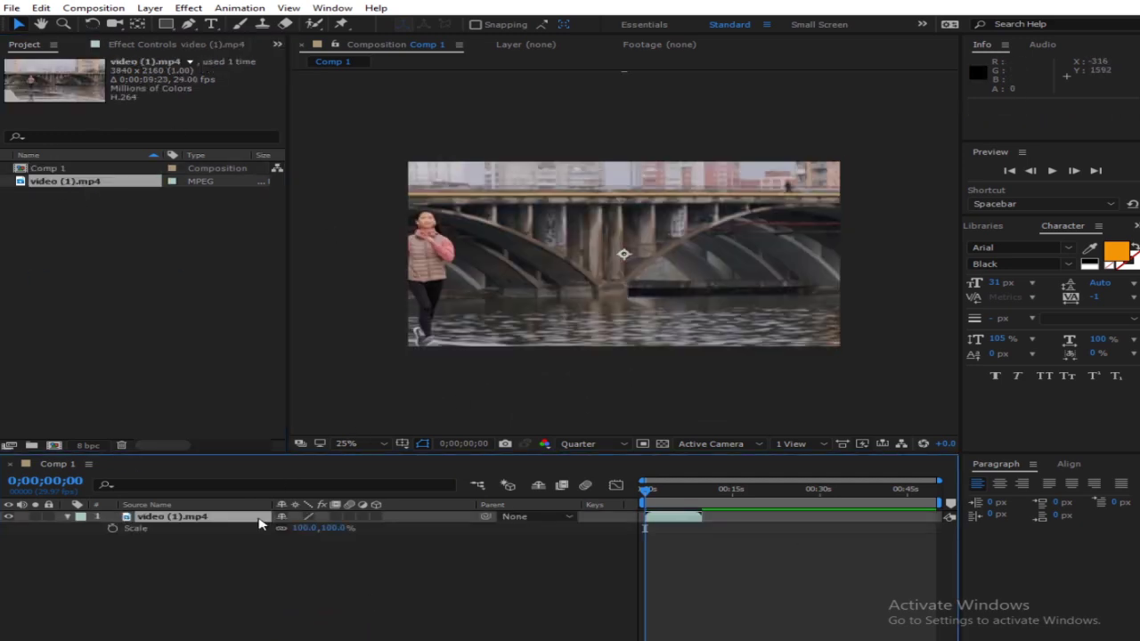
left_click_drag(339, 527, 330, 554)
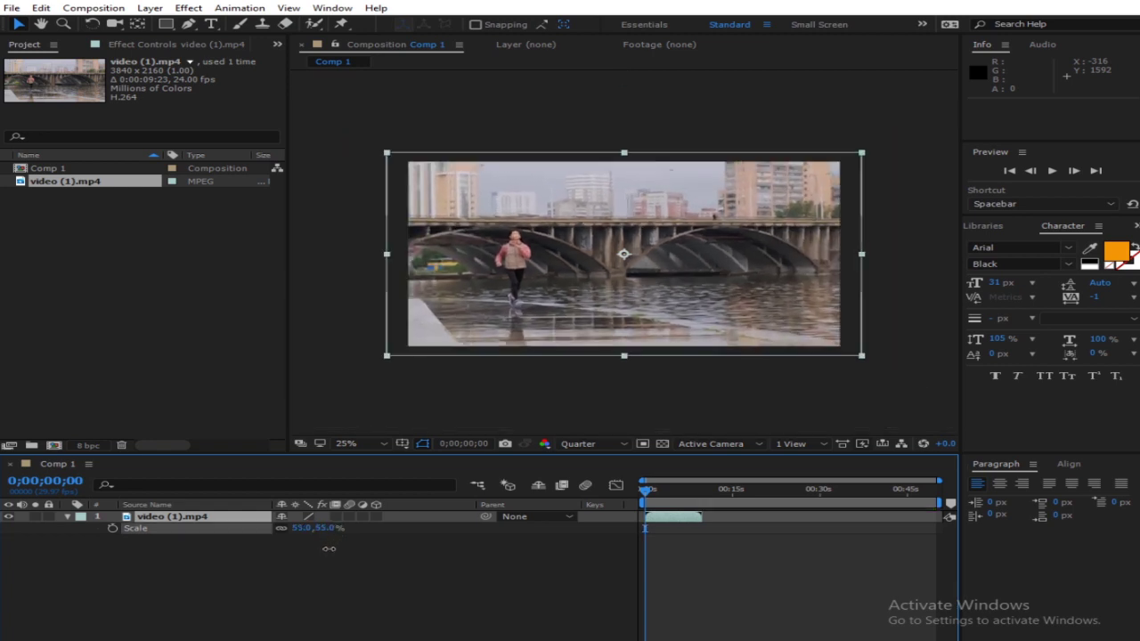
left_click(374, 603)
left_click(357, 443)
left_click(392, 214)
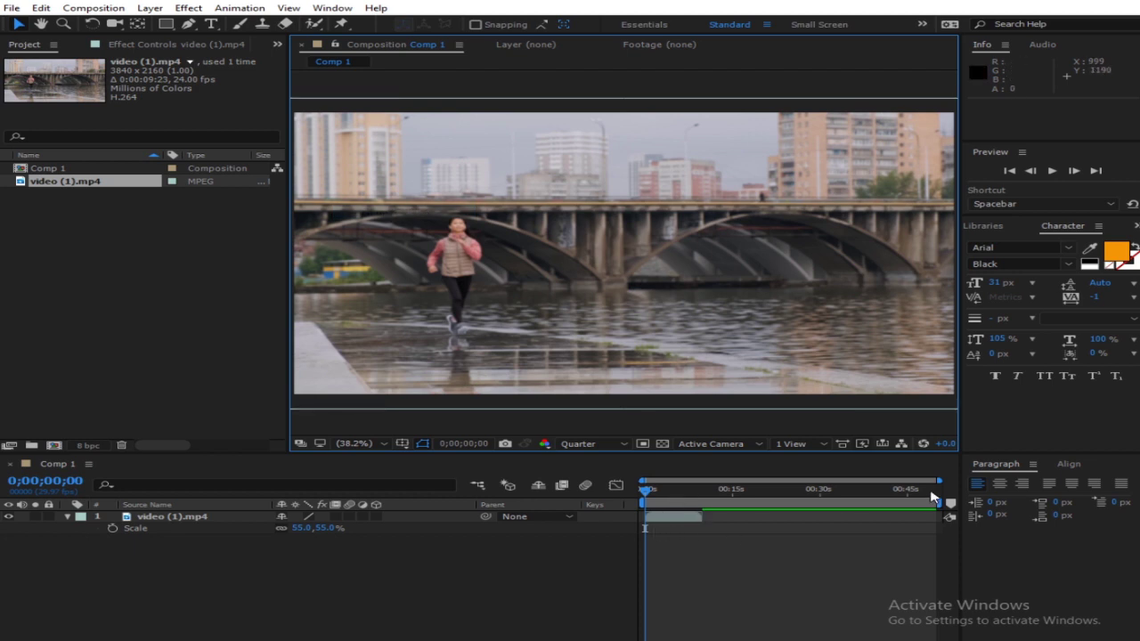
Zoom the timeline into the first four seconds and set the current time to 0;00;02;28
left_click_drag(938, 482, 806, 490)
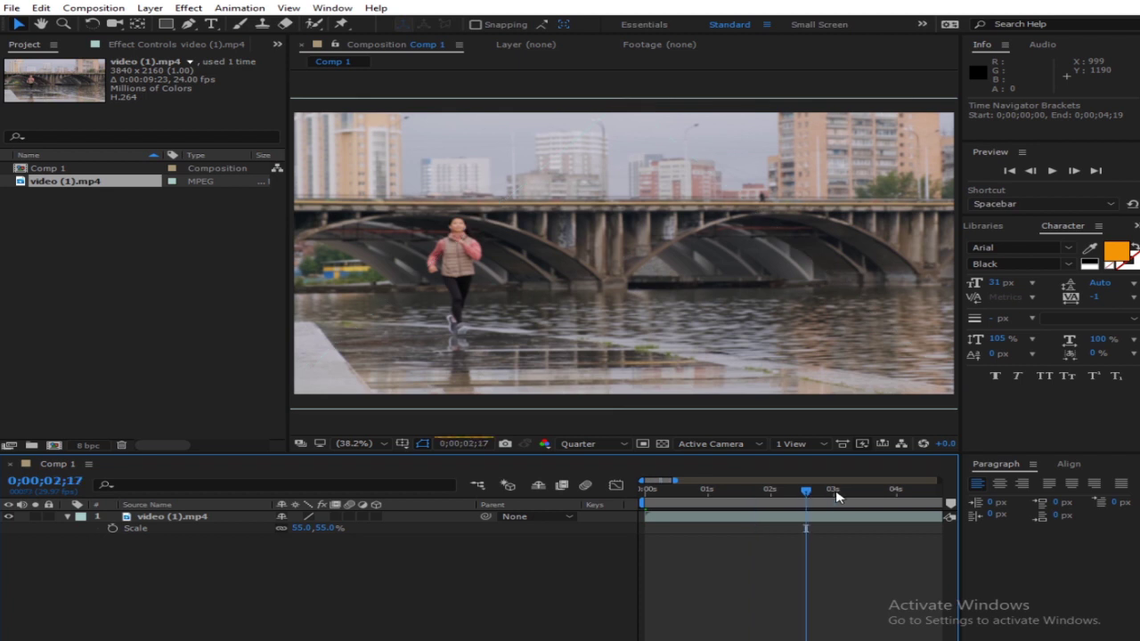
left_click(835, 497)
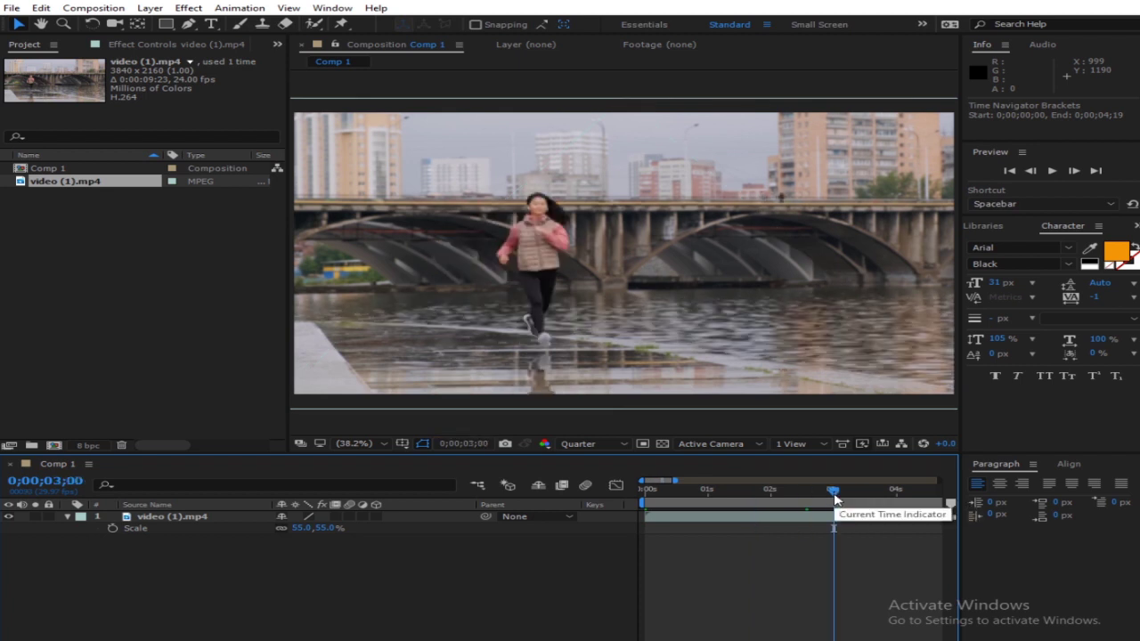
left_click_drag(834, 497, 820, 508)
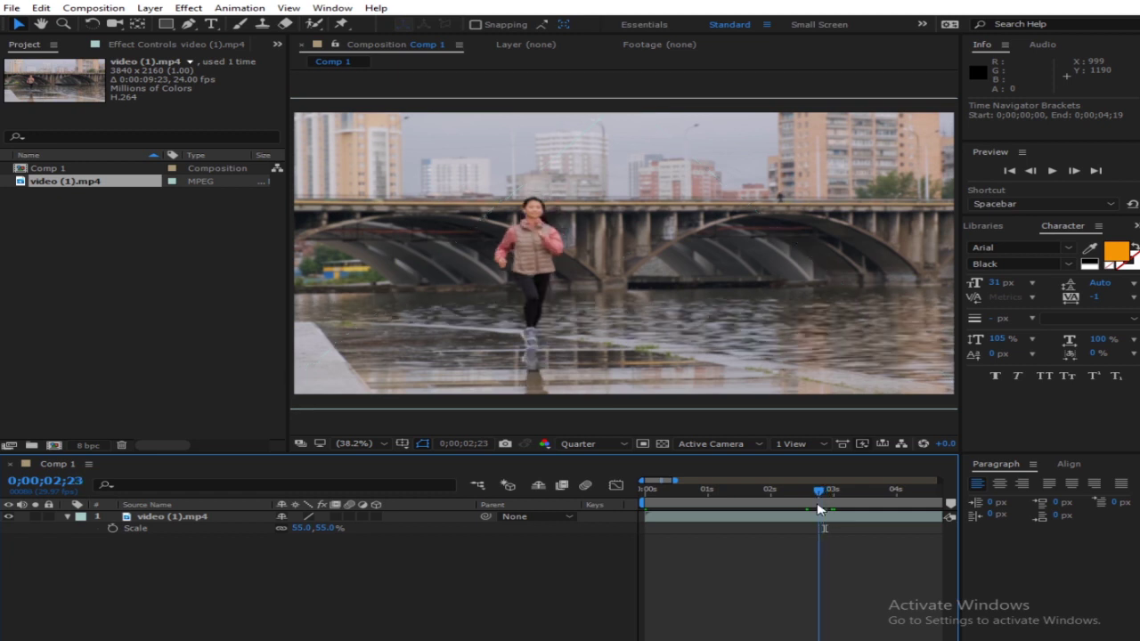
left_click_drag(819, 509, 823, 505)
left_click_drag(824, 501, 828, 497)
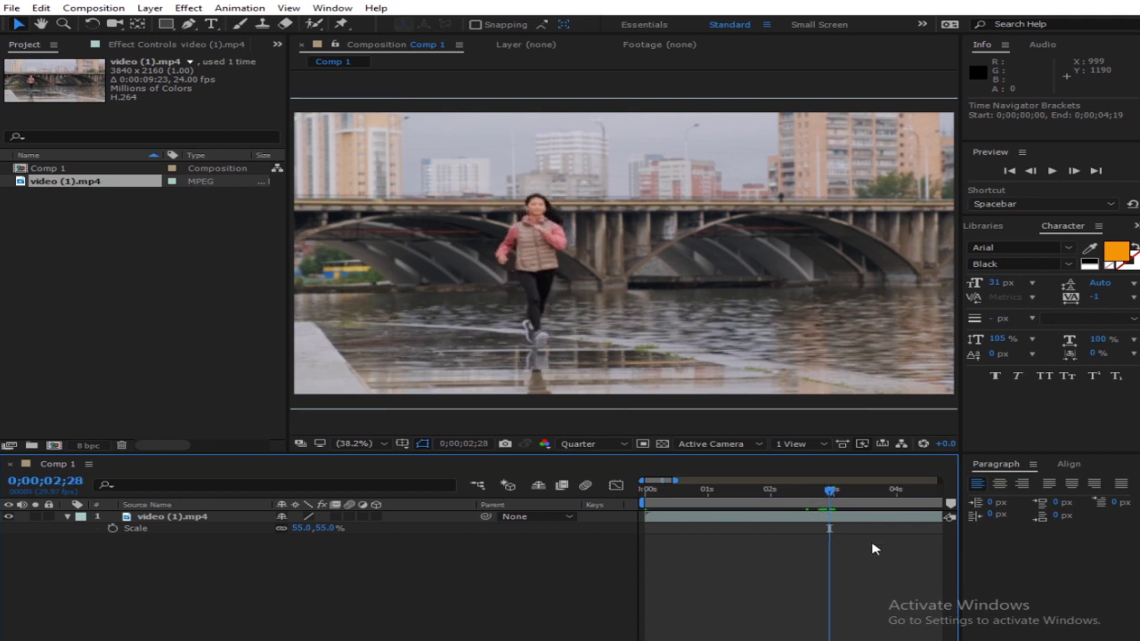
Split the video layer at 0;00;02;28 and return to the start
left_click(861, 521)
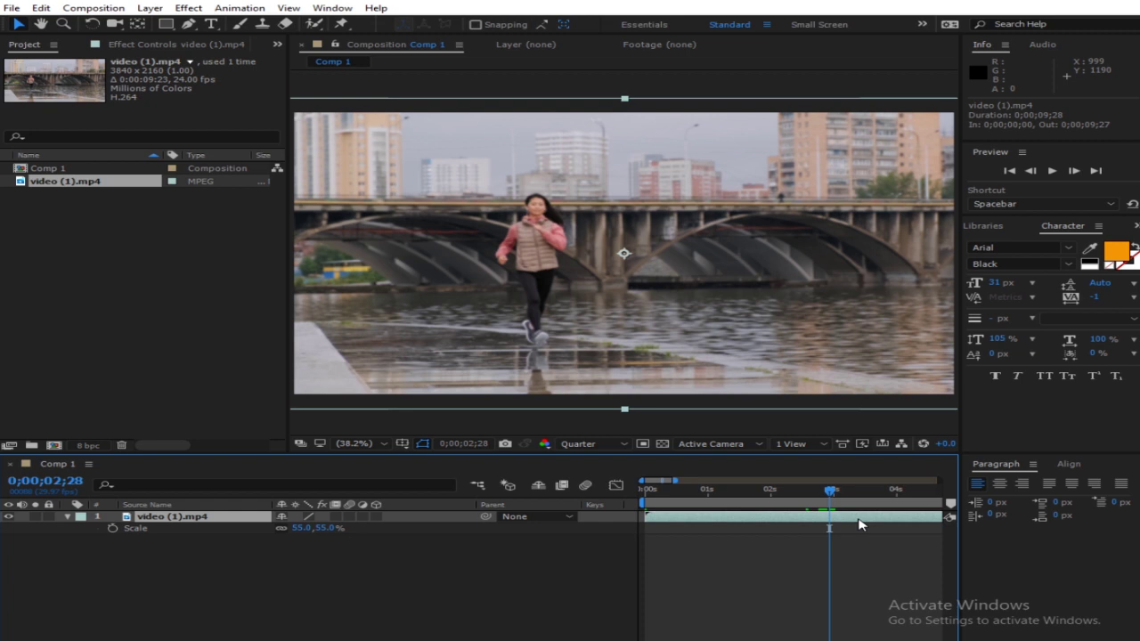
key("ctrl+shift+d")
key("Home")
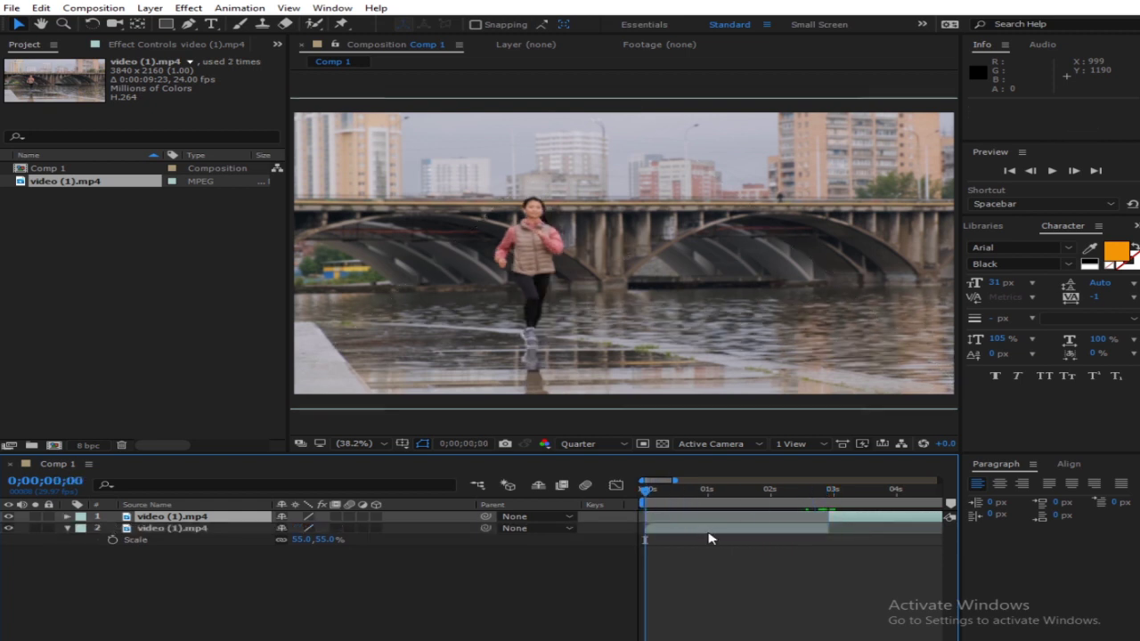
Time-stretch the lower, earlier video layer with a stretch factor of 50
left_click(710, 529)
right_click(710, 529)
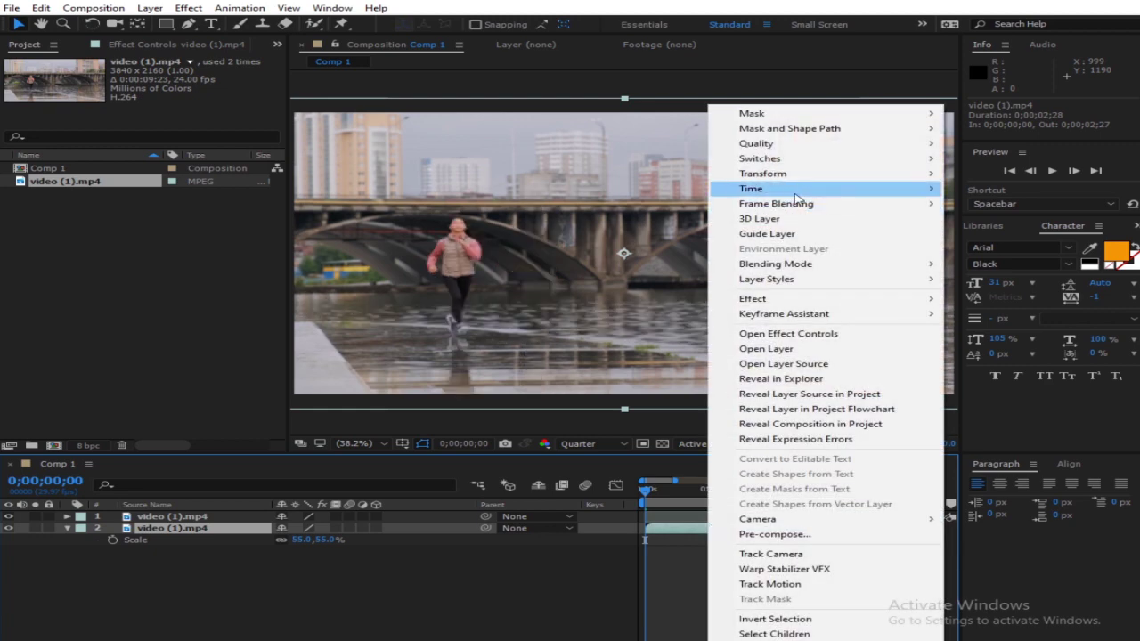
mouse_move(797, 189)
left_click(546, 224)
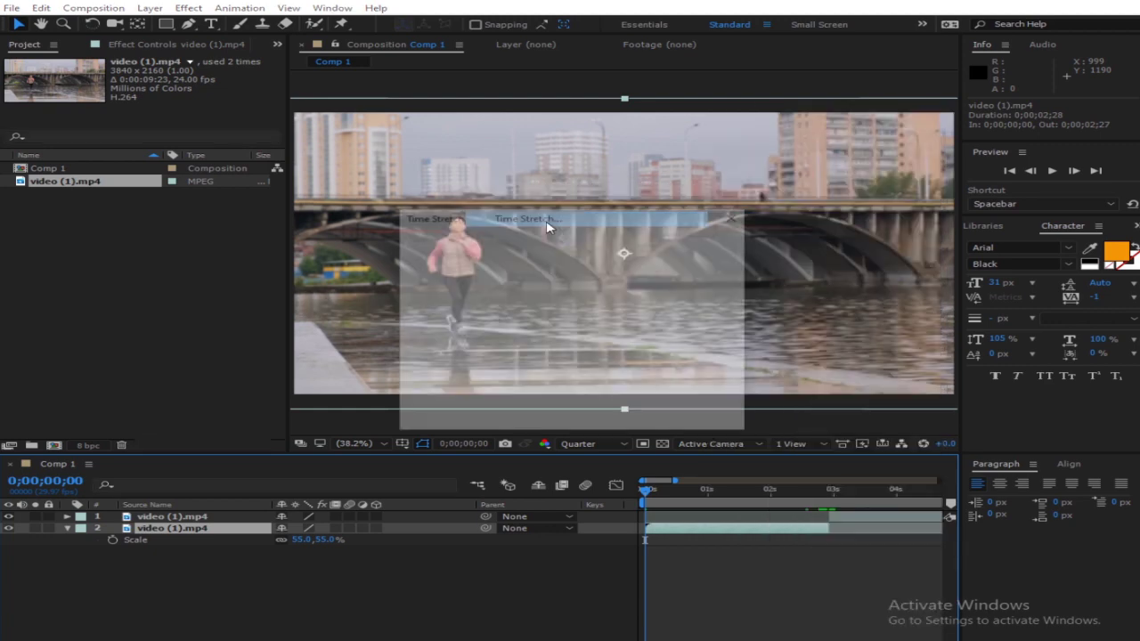
type("50")
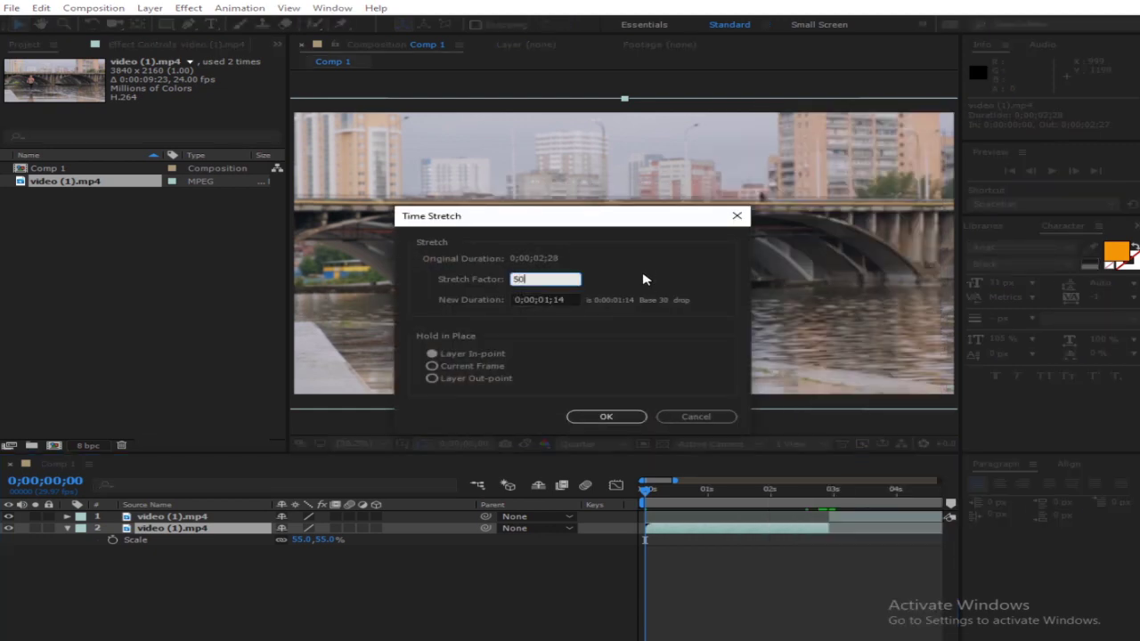
left_click(649, 295)
left_click(612, 418)
Preview the slowed opening section of the composition
left_click_drag(659, 495, 696, 504)
key("space")
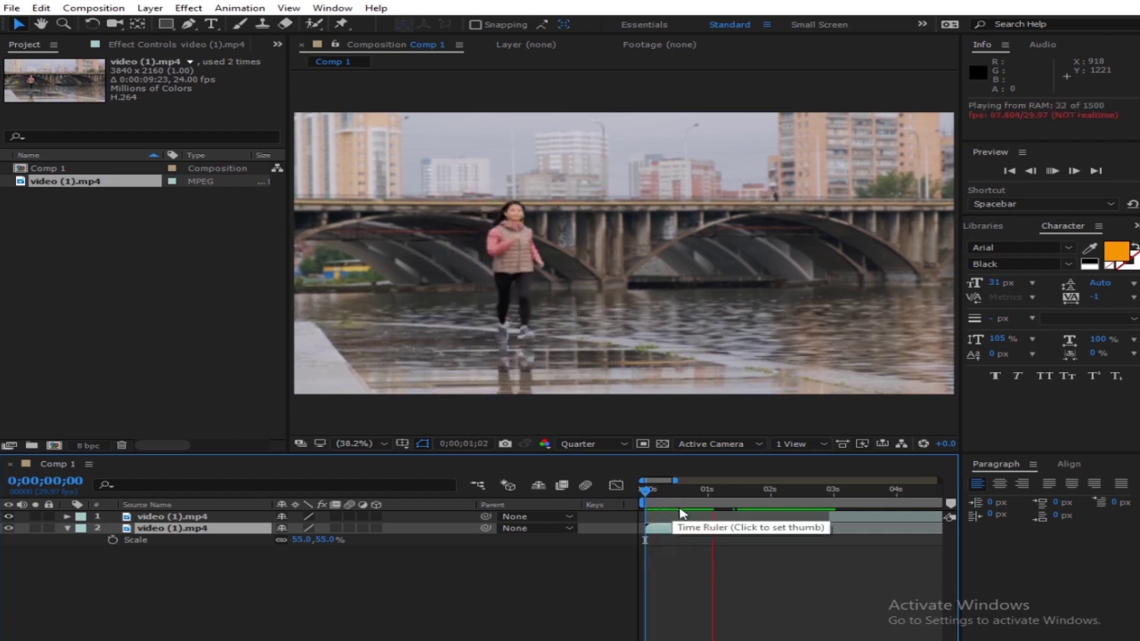
left_click(738, 505)
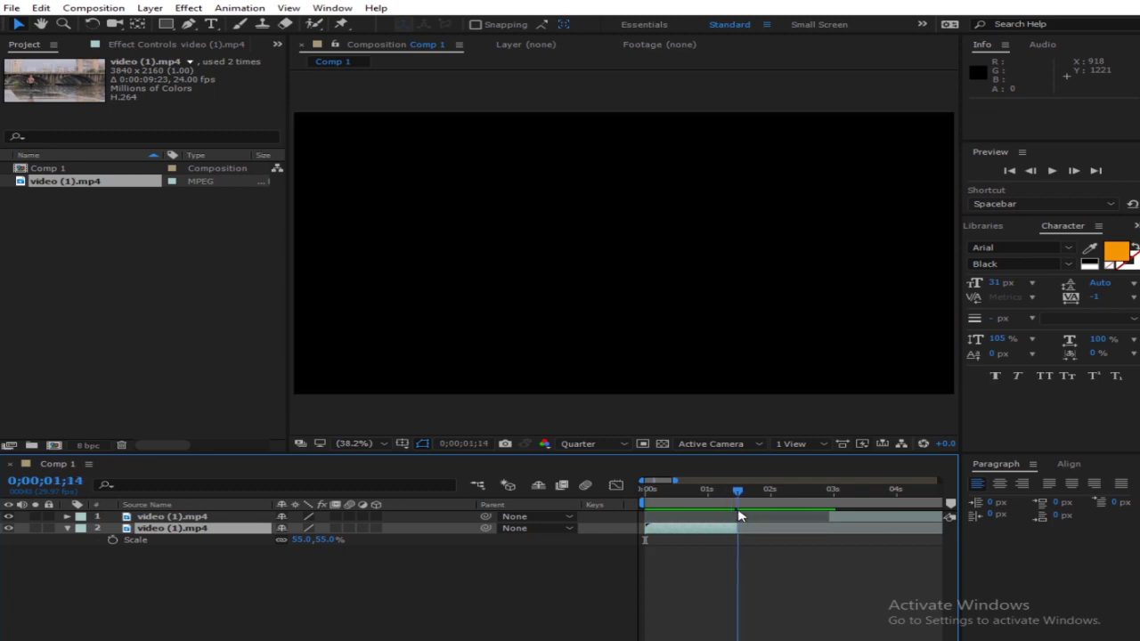
key("space")
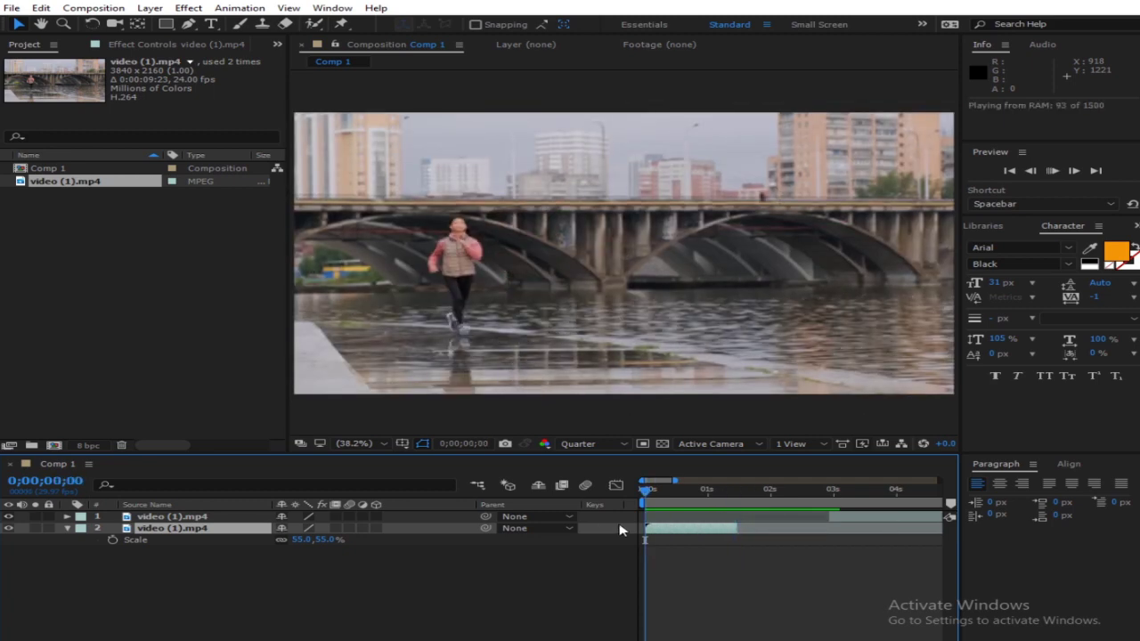
key("space")
left_click(649, 489)
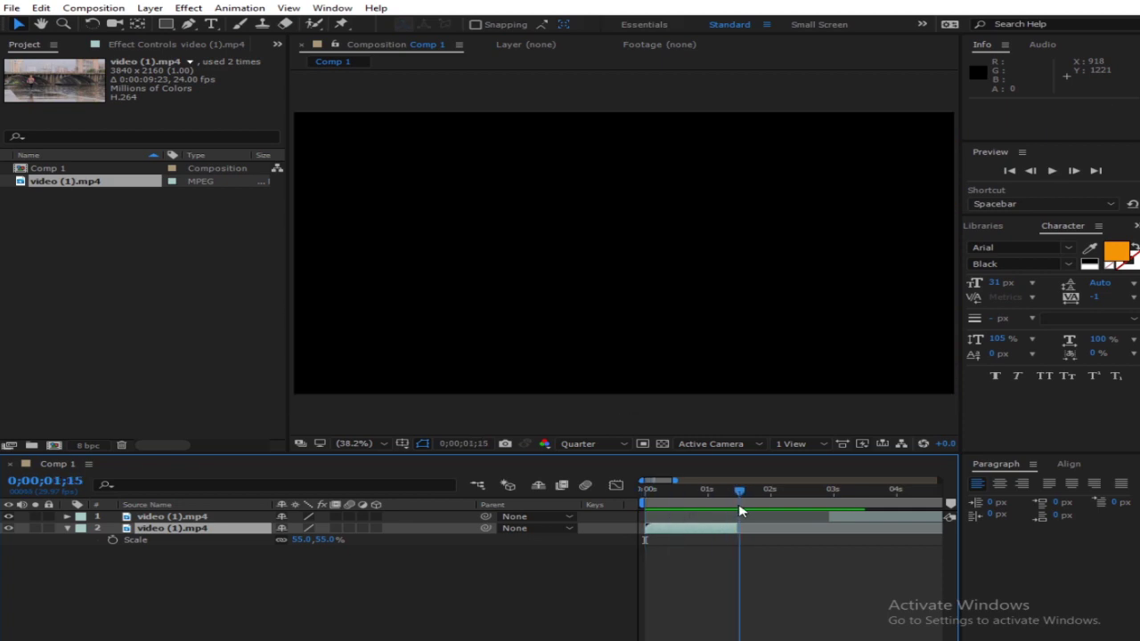
Enable frame blending for the composition and the lower video layer
left_click(562, 486)
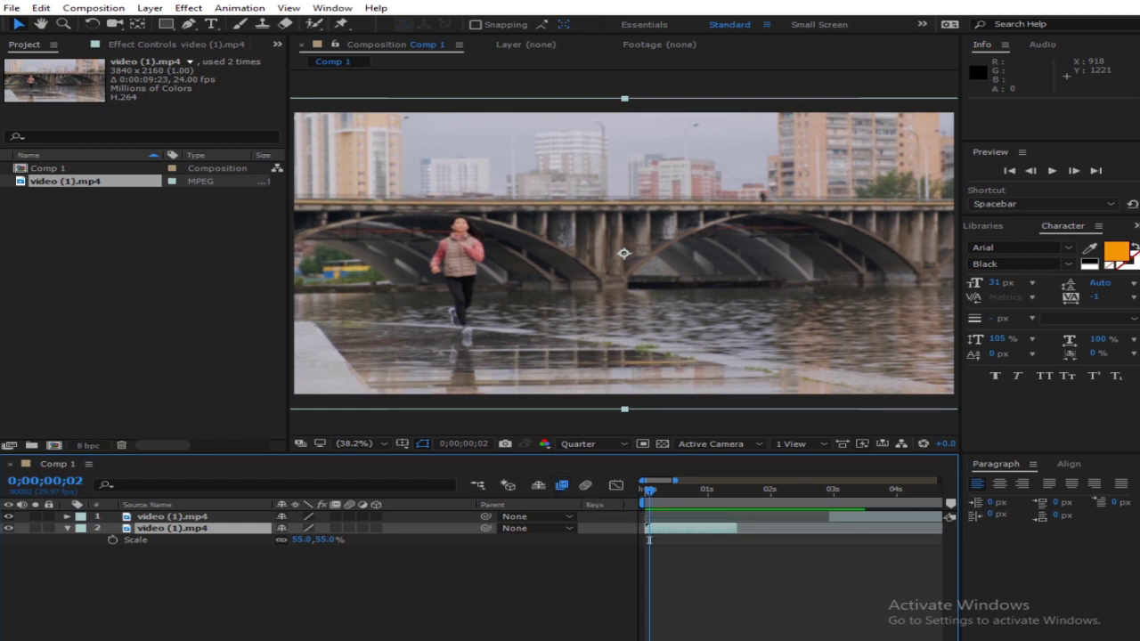
left_click(363, 639)
left_click(363, 639)
left_click(336, 528)
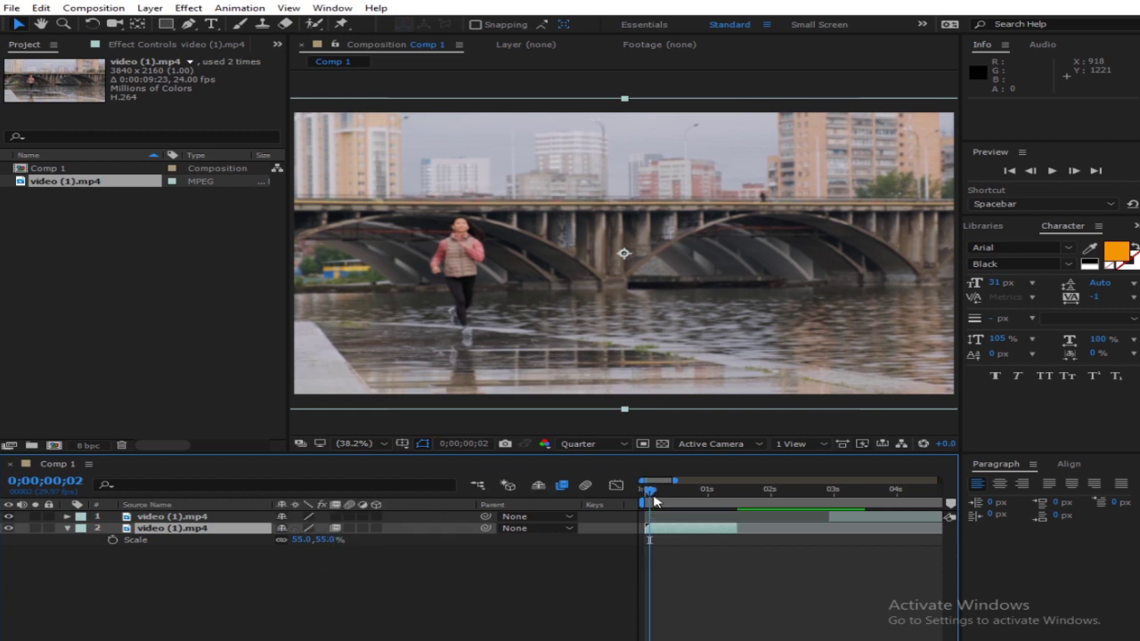
Preview the blended slow-motion runner footage from the start
key("Home")
key("space")
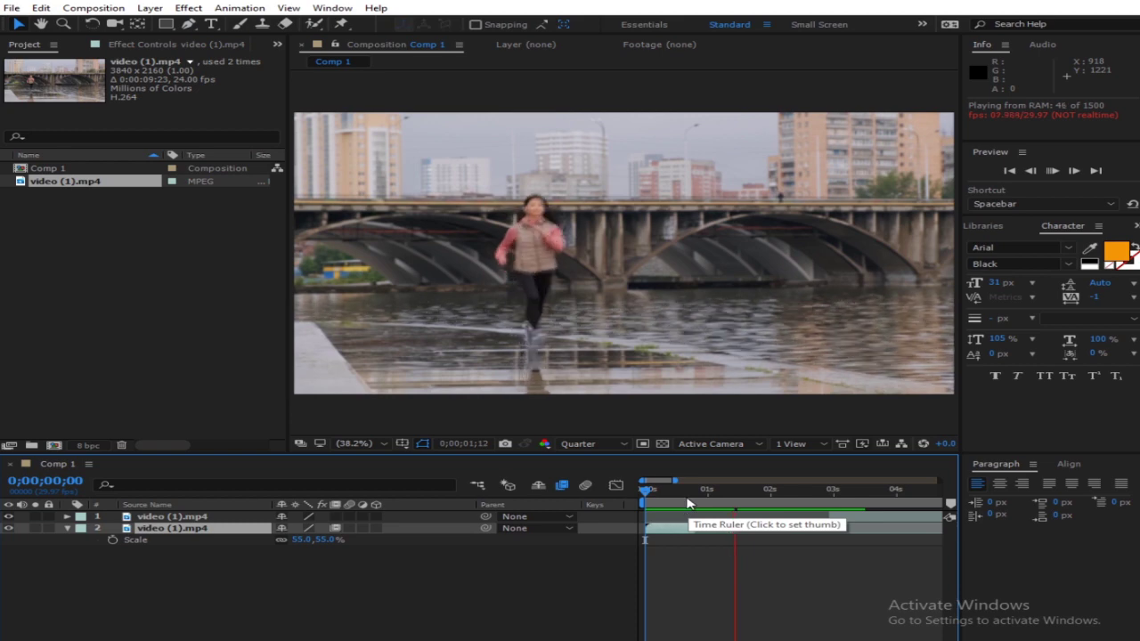
key("space")
key("space")
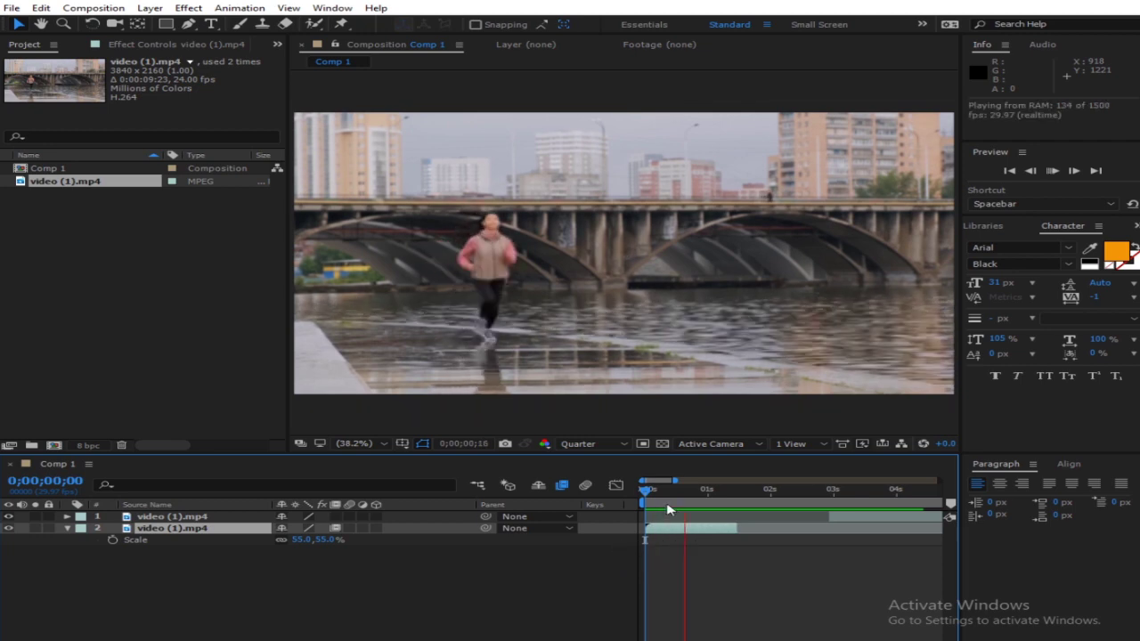
left_click(693, 505)
key("Home")
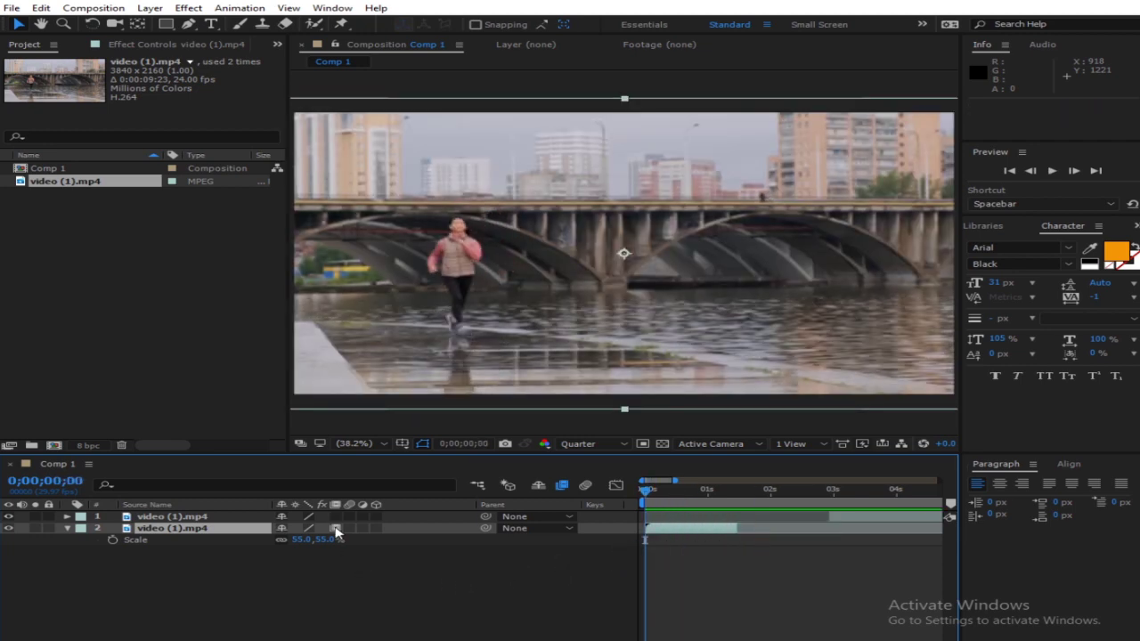
key("space")
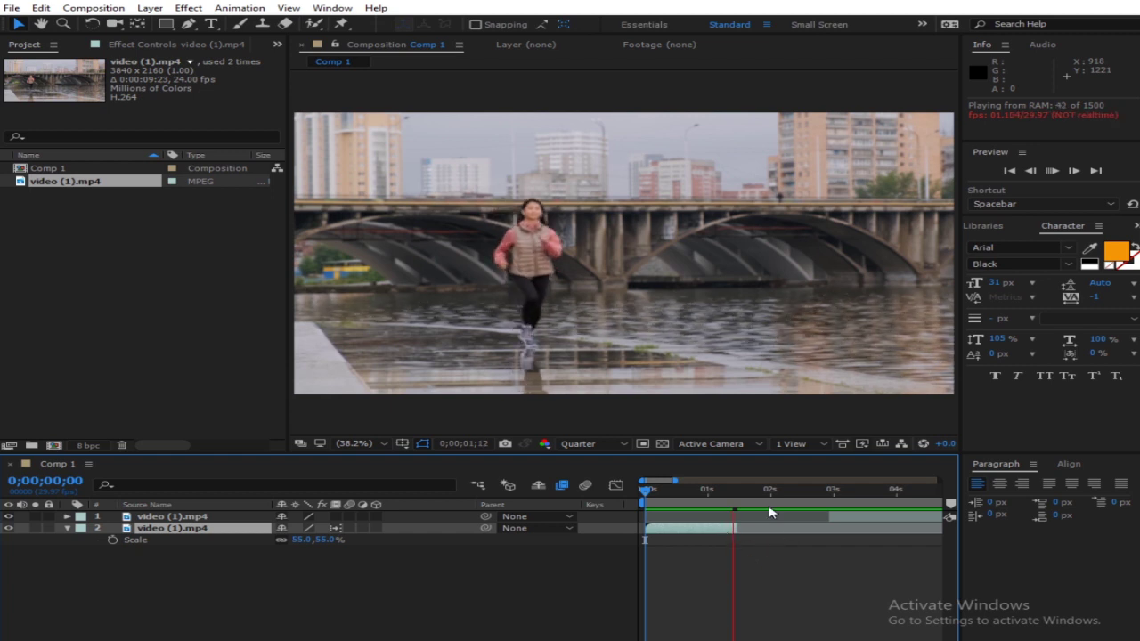
Replay the composition preview from the first frame
left_click(741, 512)
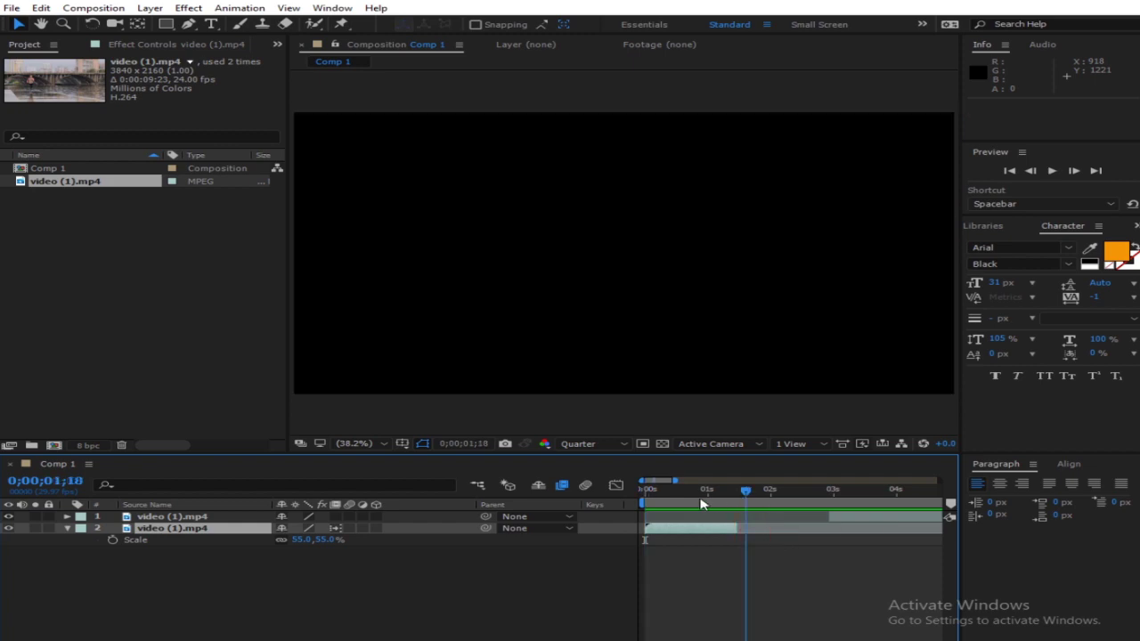
key("Home")
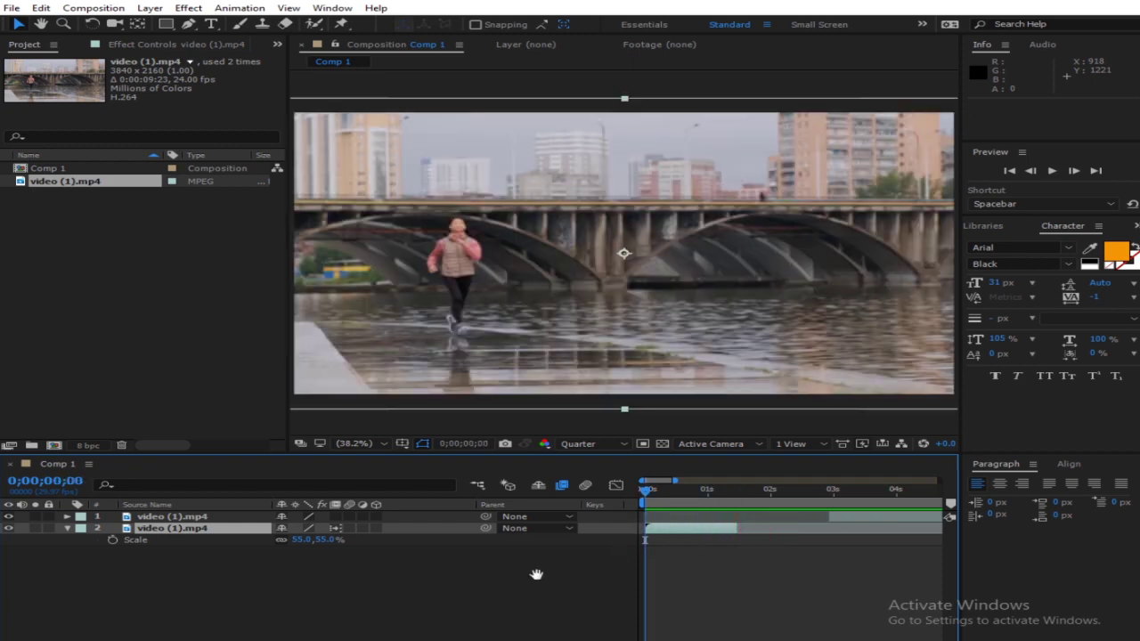
key("space")
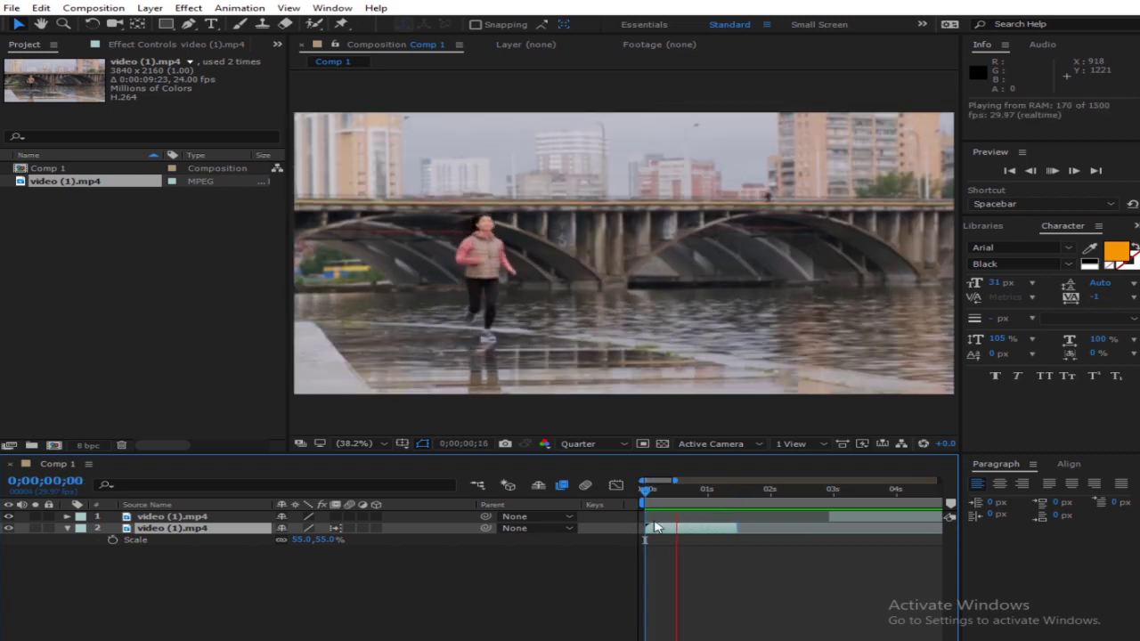
Move the top video layer so it starts at 0;00;01;14, where the lower layer ends
left_click_drag(750, 489, 737, 526)
left_click_drag(853, 521, 762, 579)
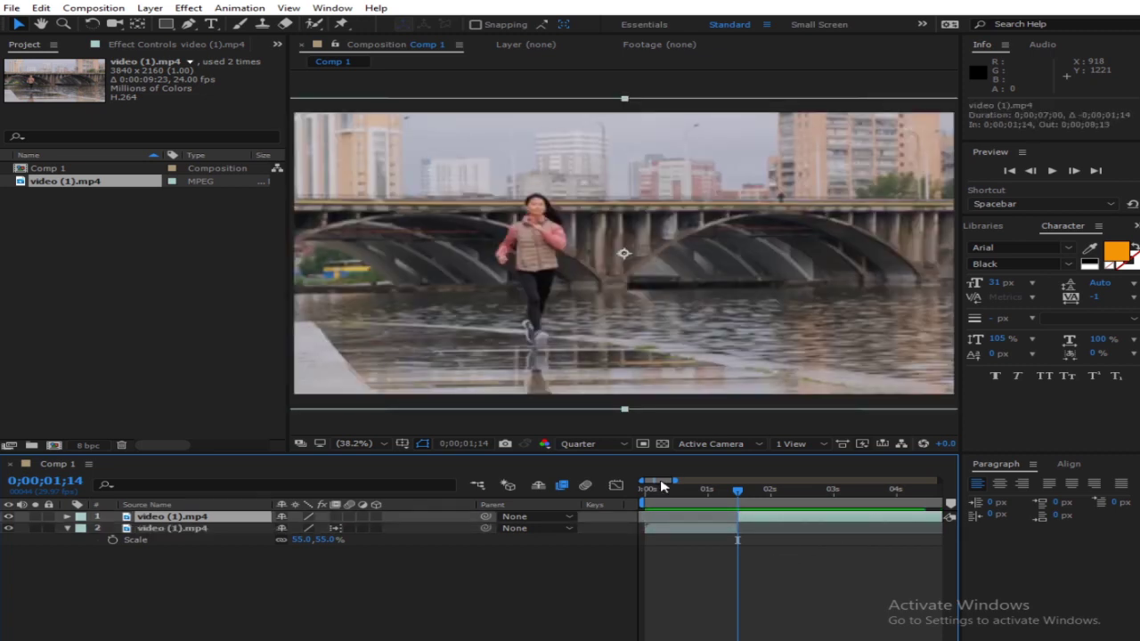
left_click_drag(674, 480, 661, 481)
left_click_drag(753, 494, 771, 493)
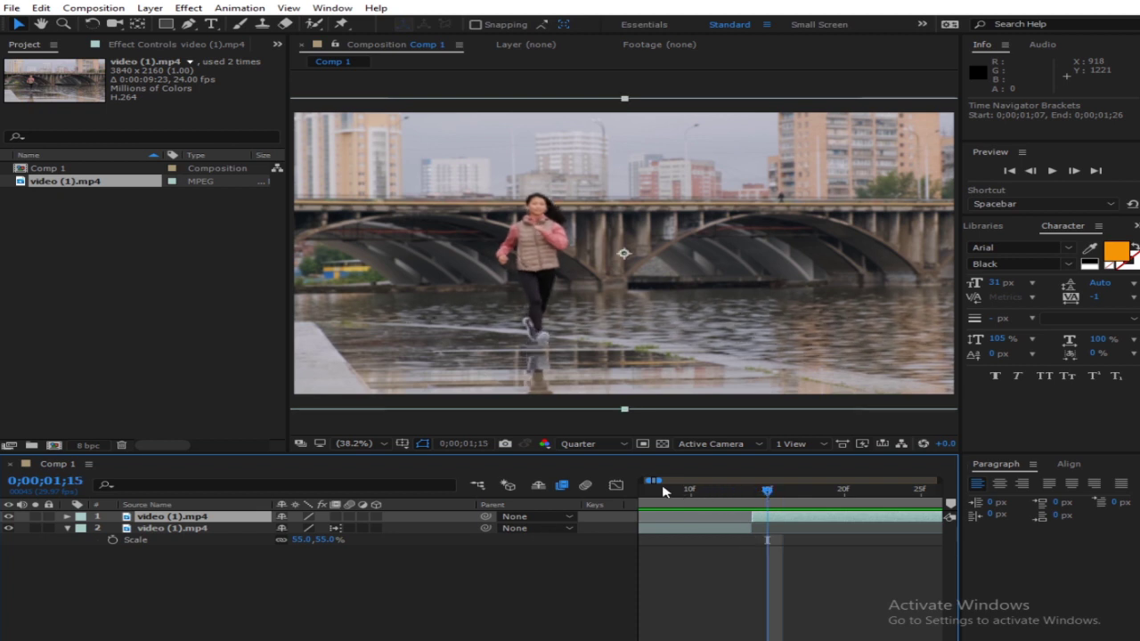
left_click_drag(652, 480, 704, 481)
Stretch the top video layer to 200% and turn on its frame blending
right_click(730, 525)
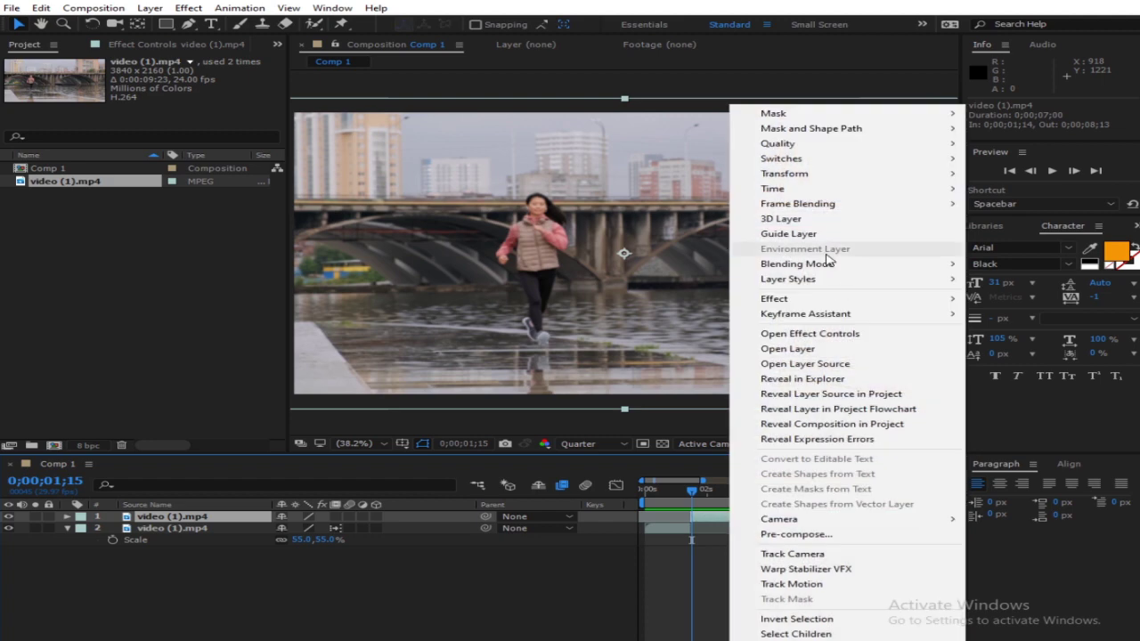
mouse_move(797, 188)
left_click(581, 219)
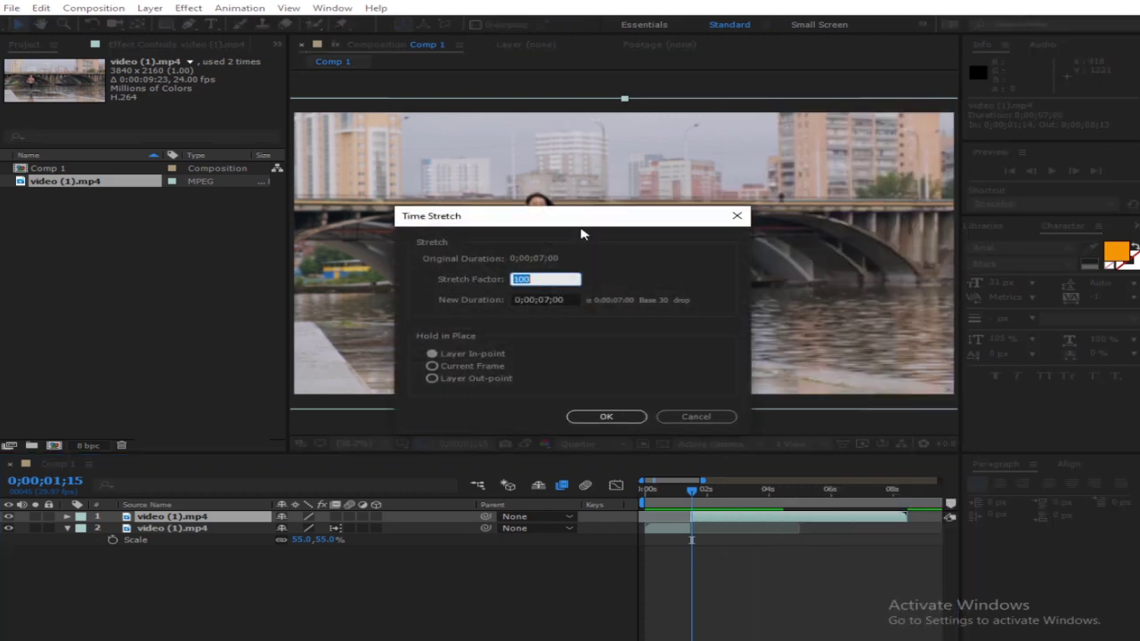
type("200")
left_click(611, 416)
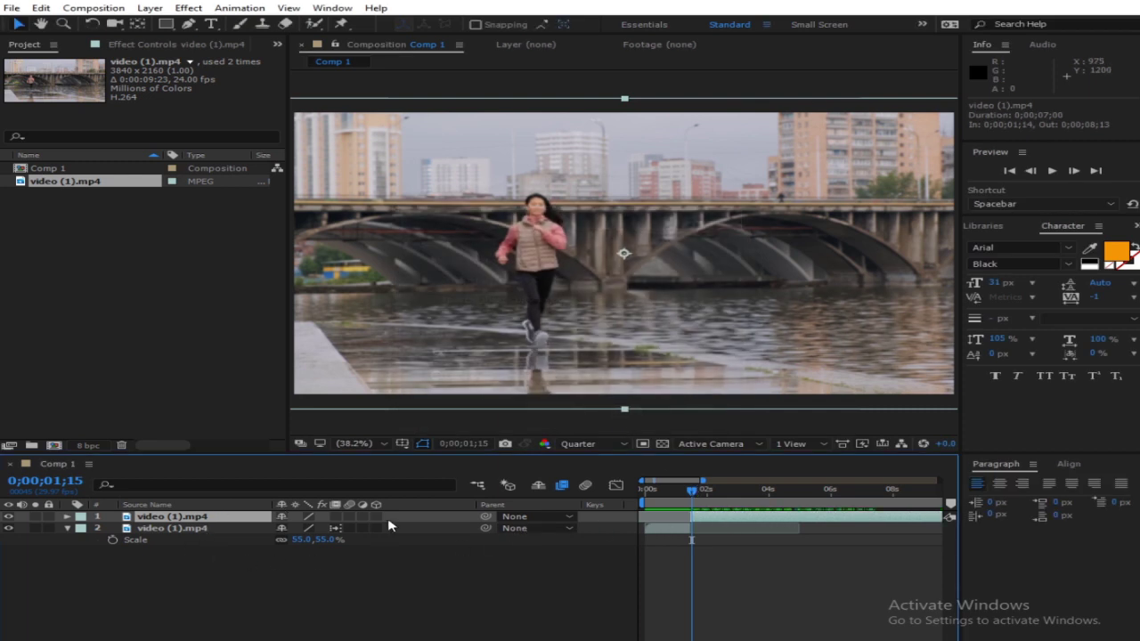
left_click(336, 517)
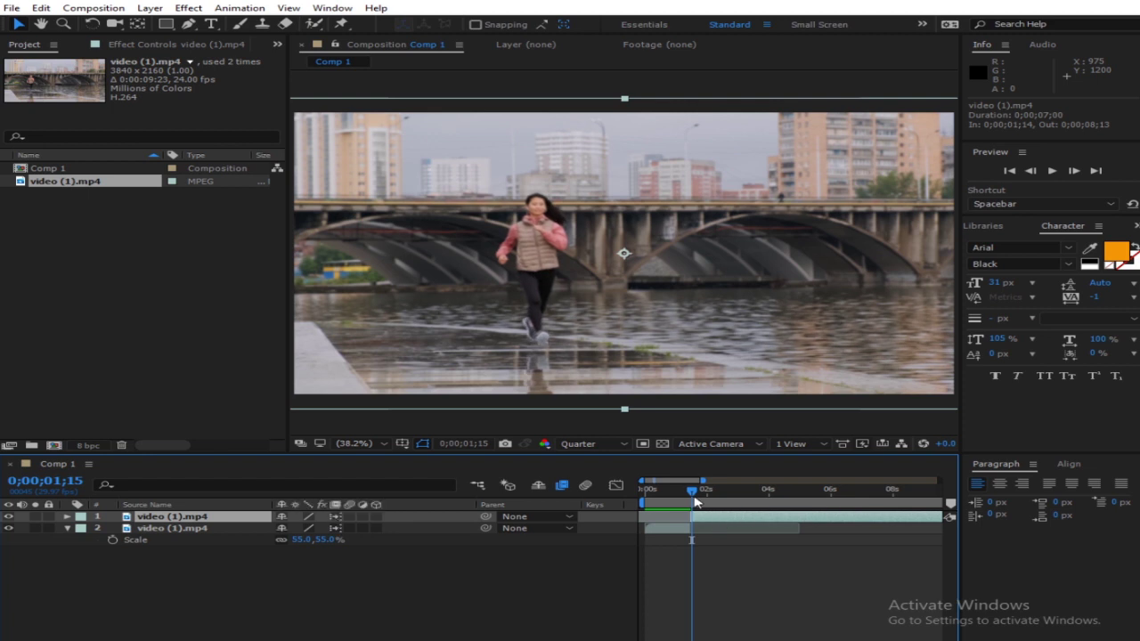
left_click_drag(691, 494, 692, 521)
key("space")
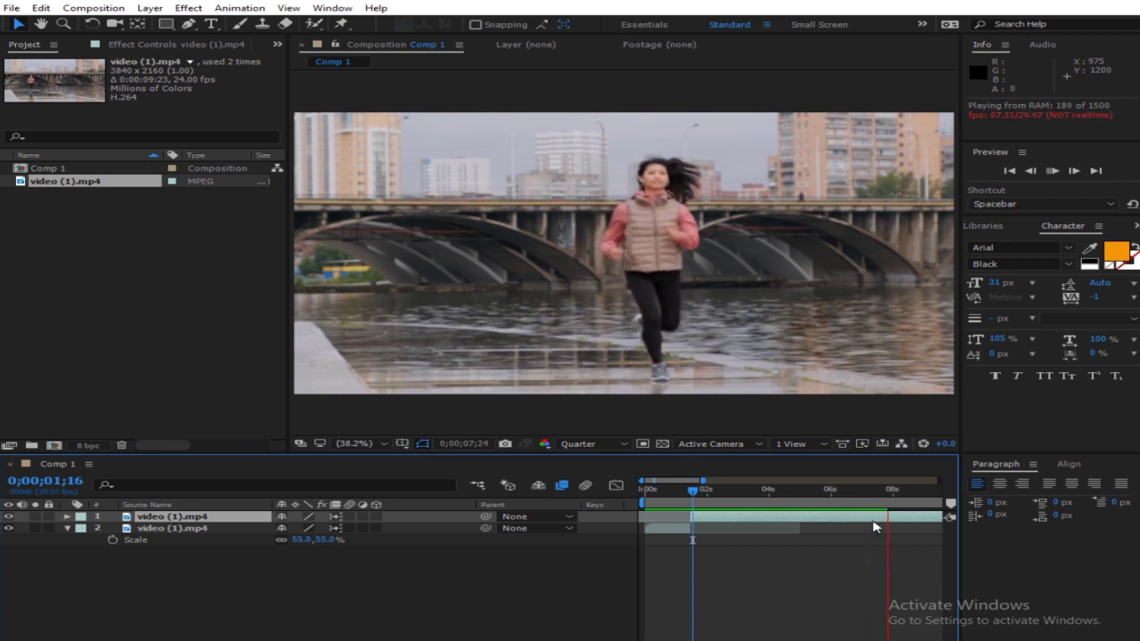
key("space")
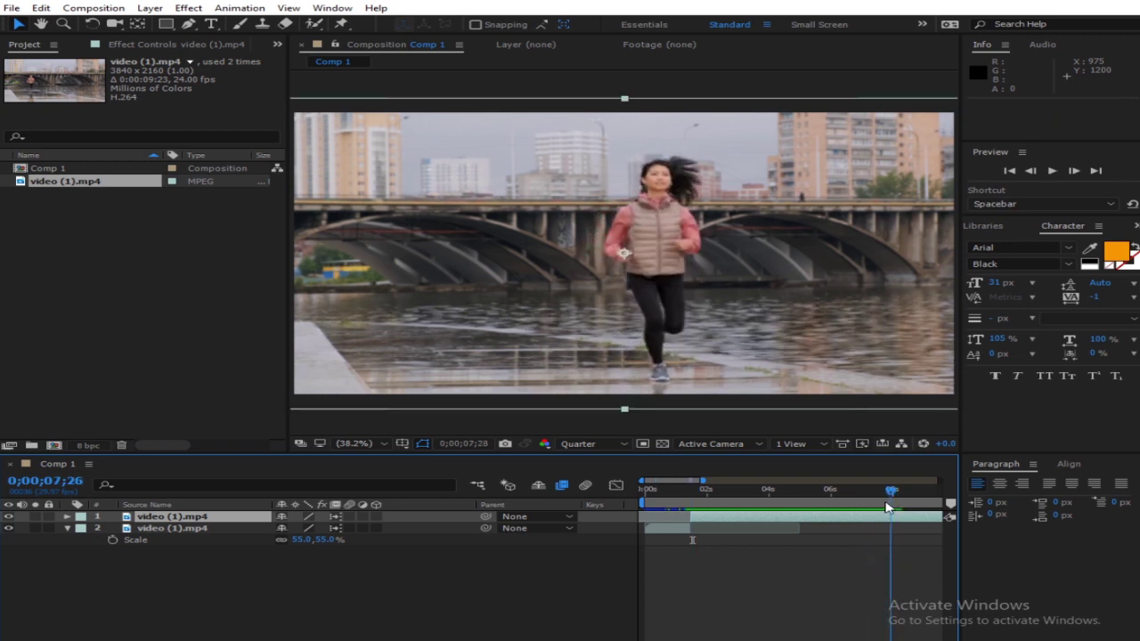
key("Home")
key("space")
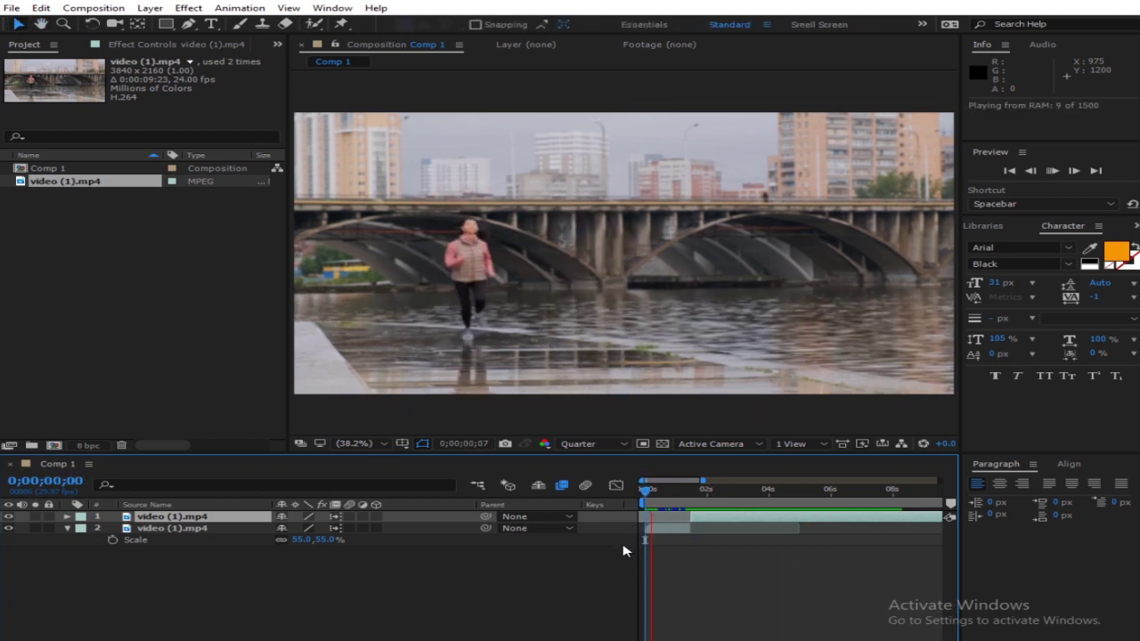